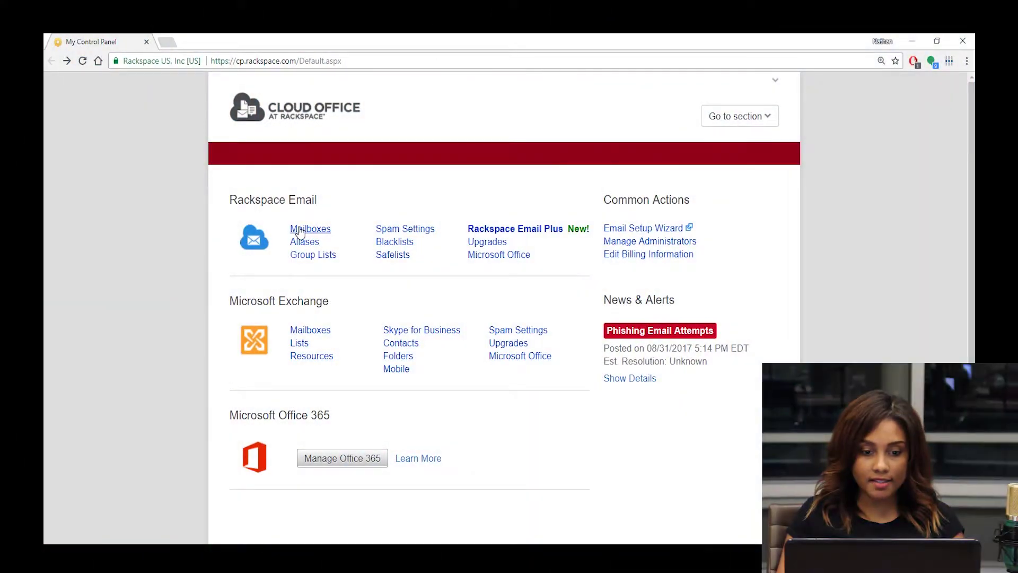
# - Open the Rackspace Email mailbox list and start a new mailbox for emailhelpvids.com
pyautogui.click(300, 229)
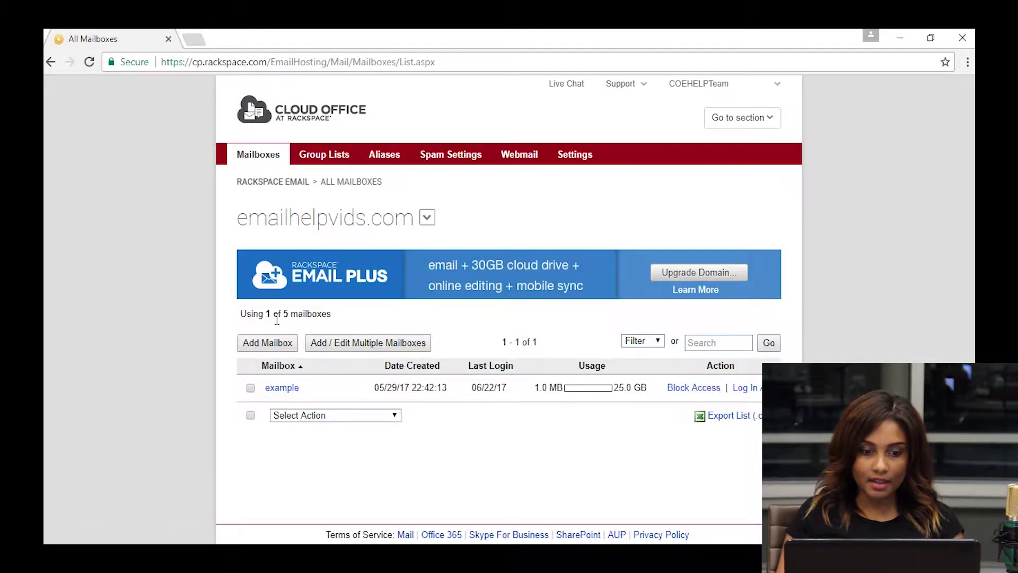
pyautogui.click(285, 346)
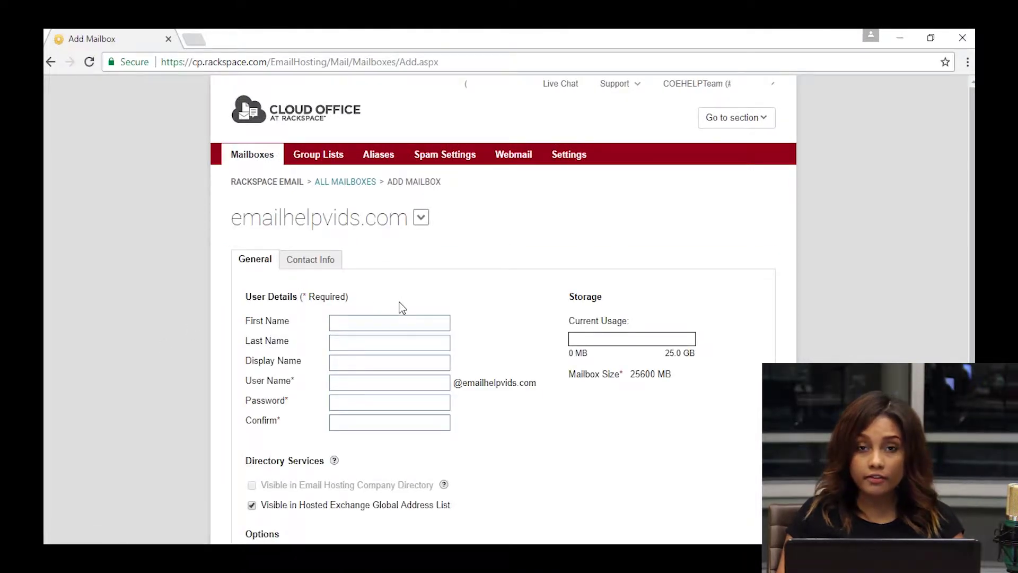
# - Create mailbox example12 with user name example12, a password and its confirmation
pyautogui.scroll(-3, 401, 312)
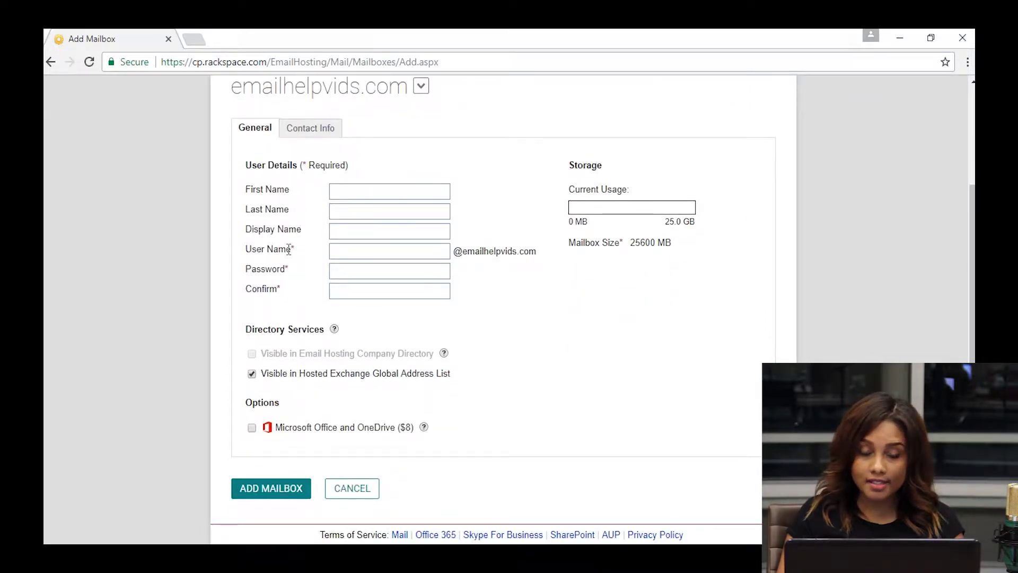
pyautogui.click(348, 252)
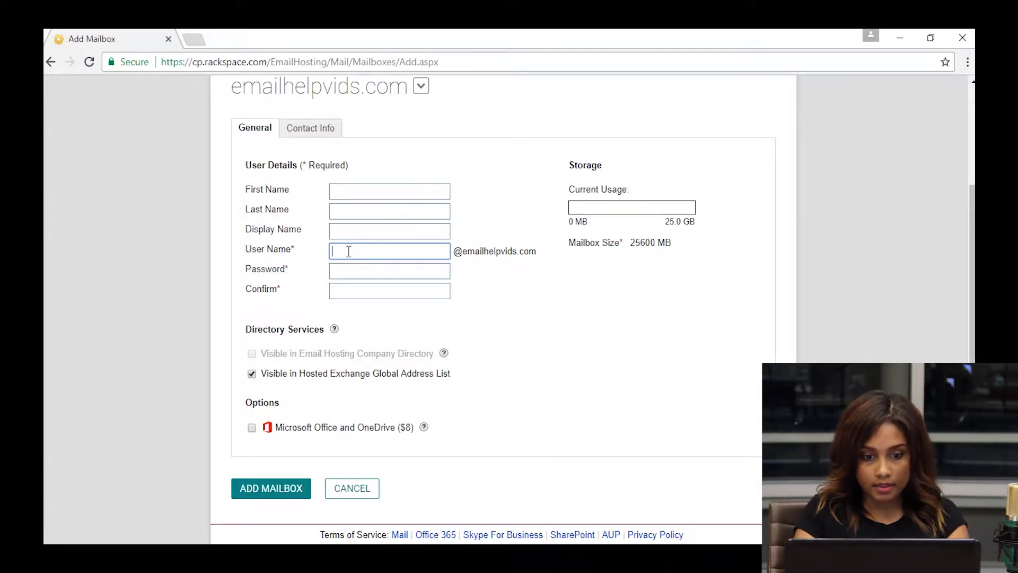
pyautogui.write('example')
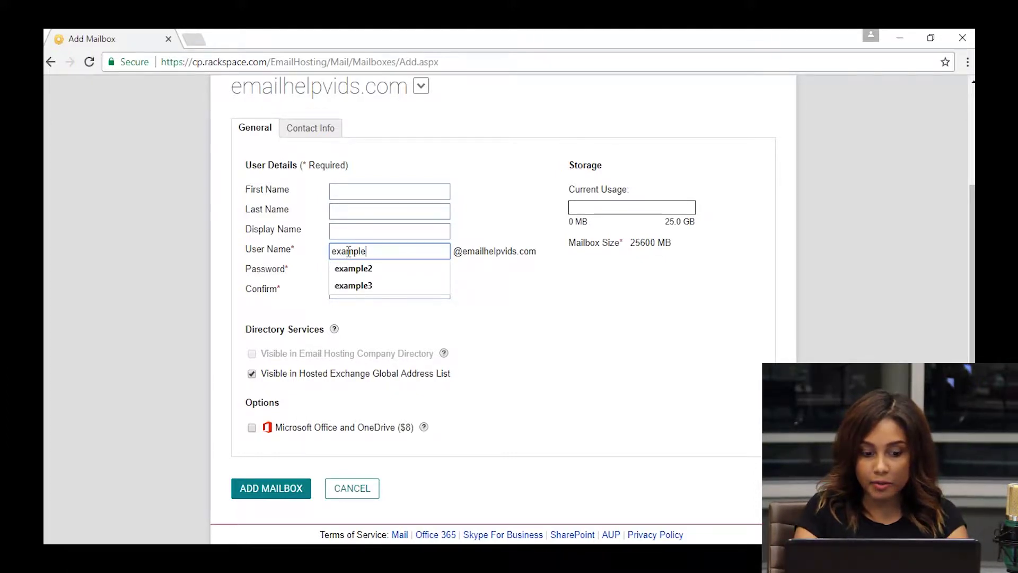
pyautogui.write('12')
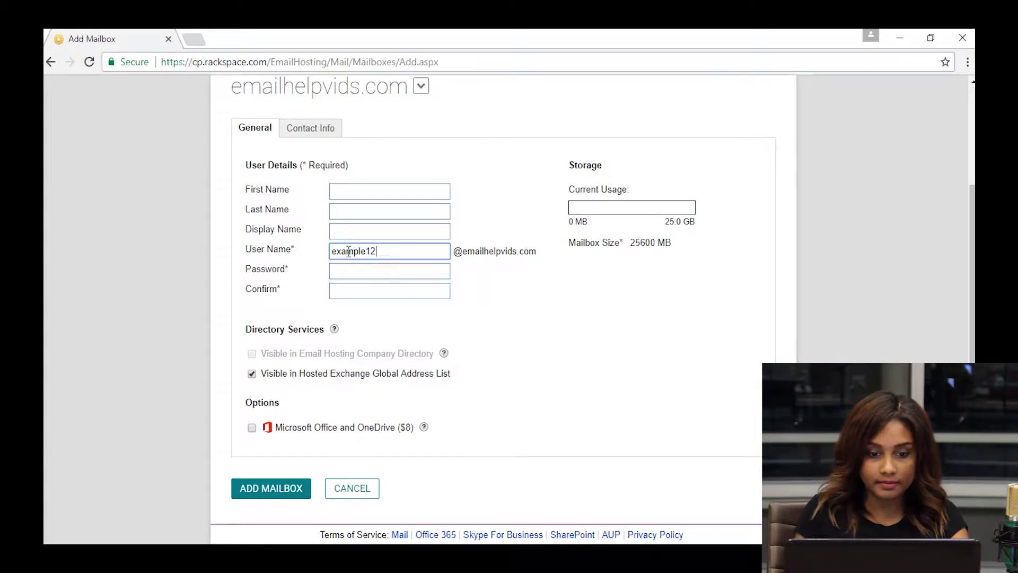
pyautogui.click(364, 269)
pyautogui.write('E')
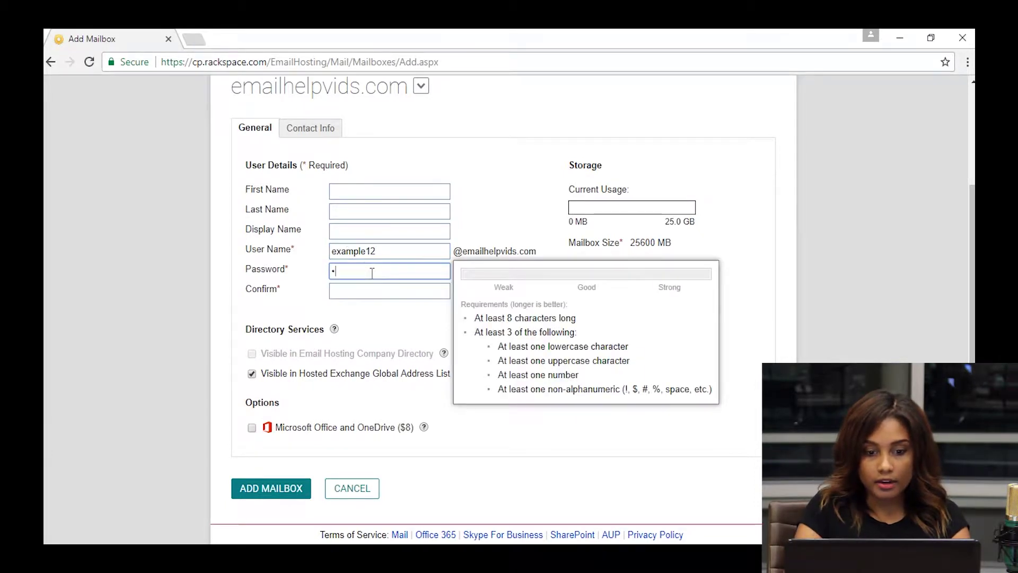
pyautogui.write('xpl')
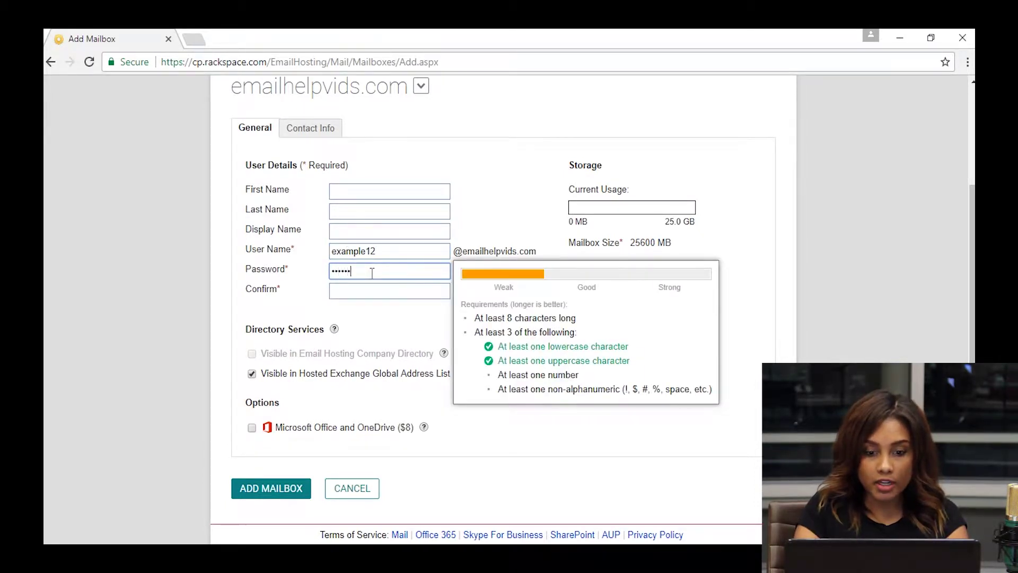
pyautogui.write('e12')
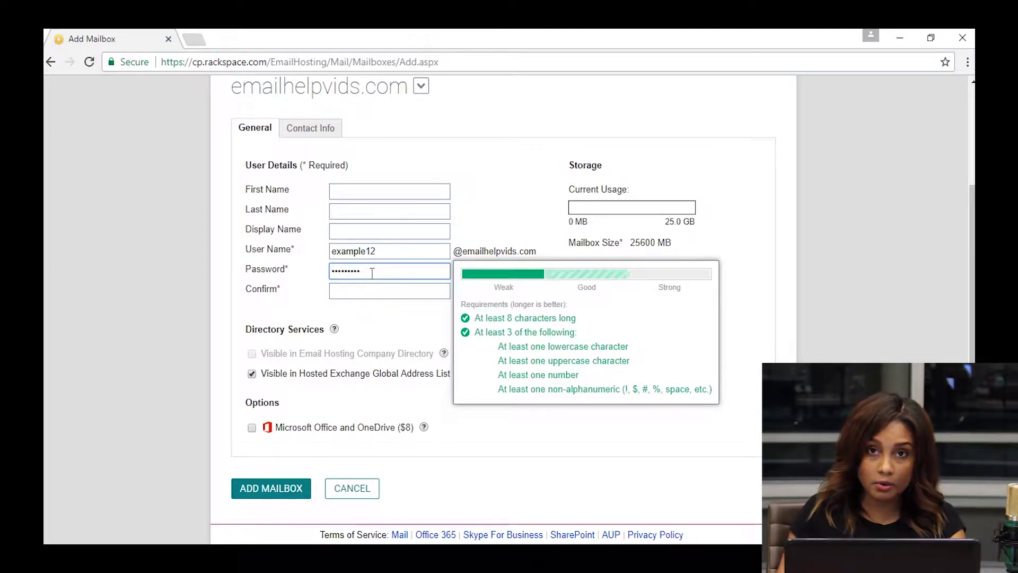
pyautogui.click(378, 291)
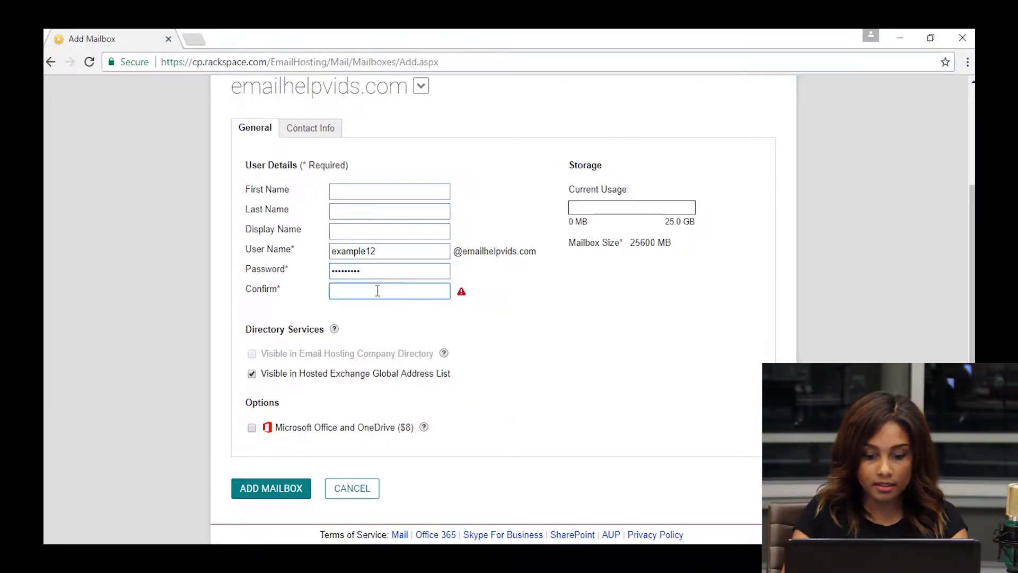
pyautogui.write('example12')
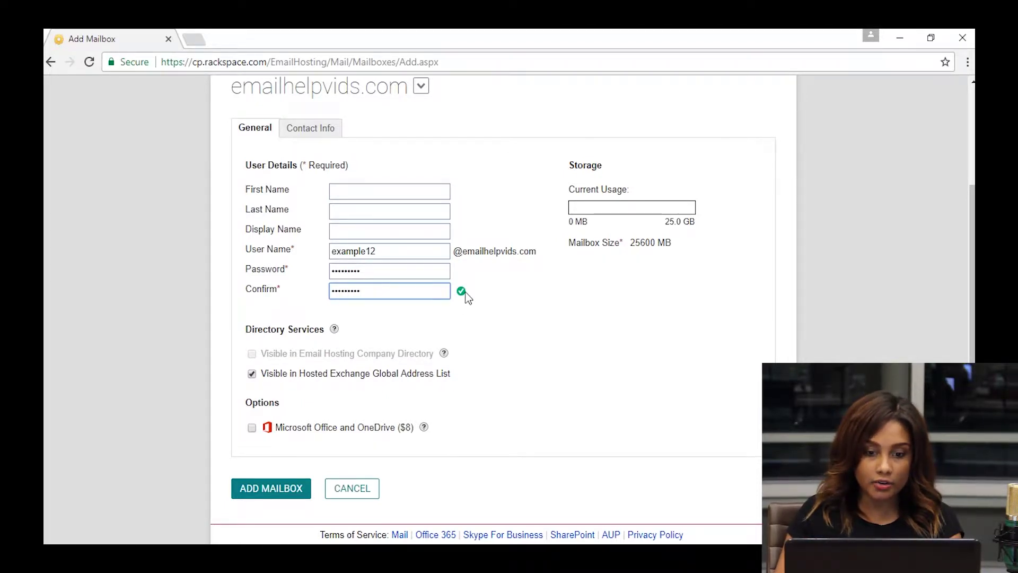
pyautogui.click(278, 497)
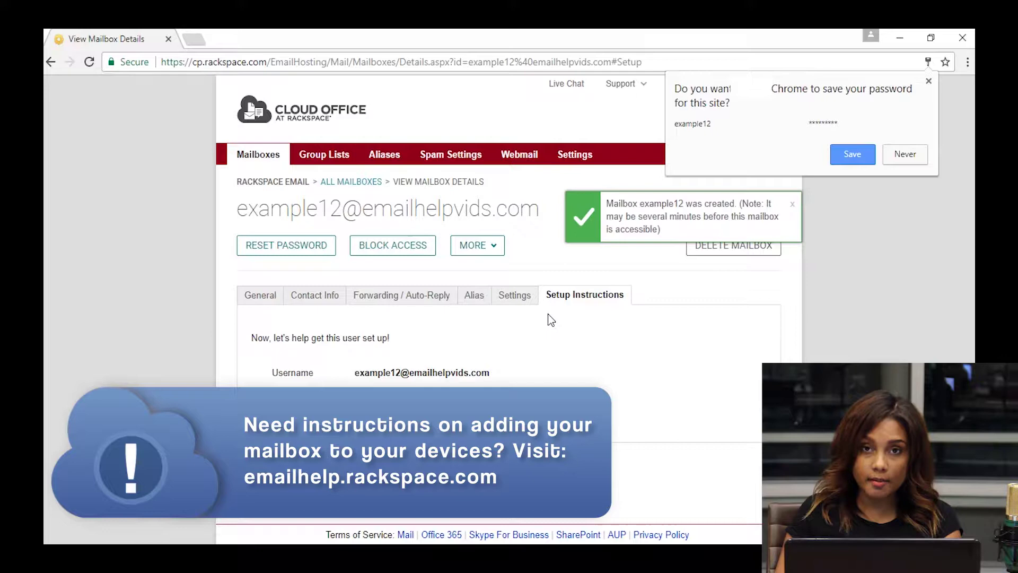
# - Check example12's Forwarding / Auto-Reply settings and save them with Update Mailbox
pyautogui.click(403, 295)
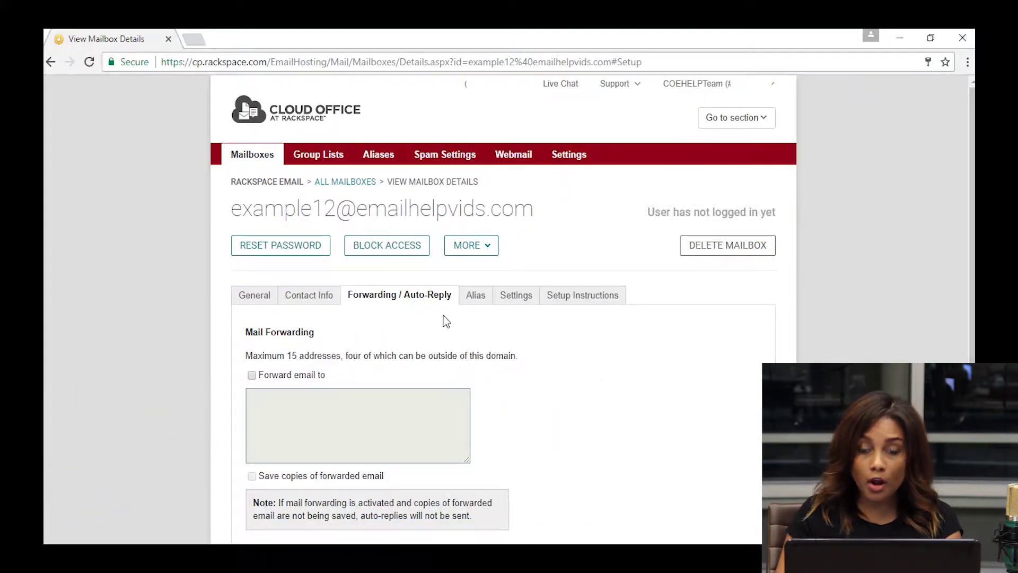
pyautogui.scroll(-3, 456, 331)
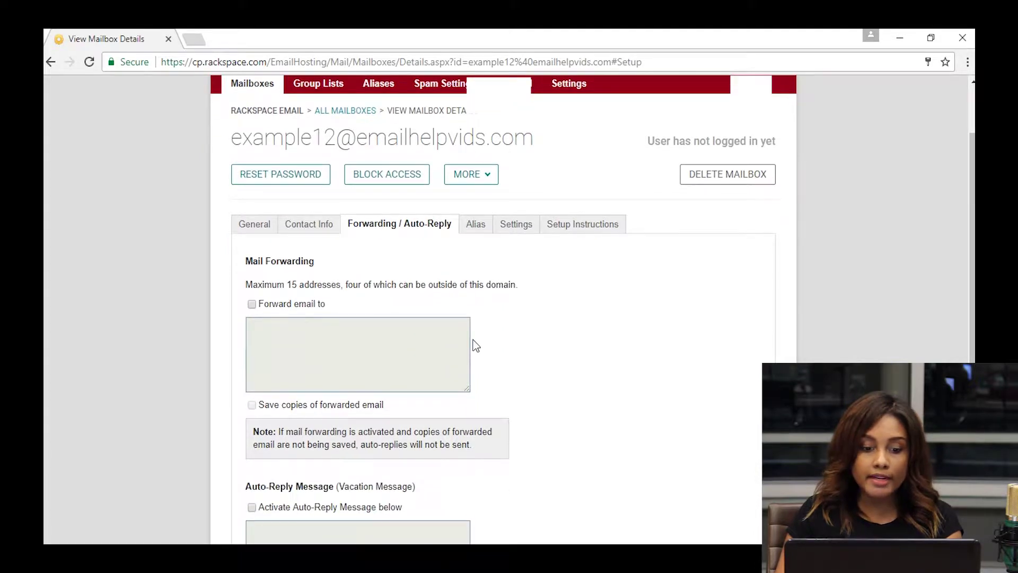
pyautogui.scroll(-2, 476, 346)
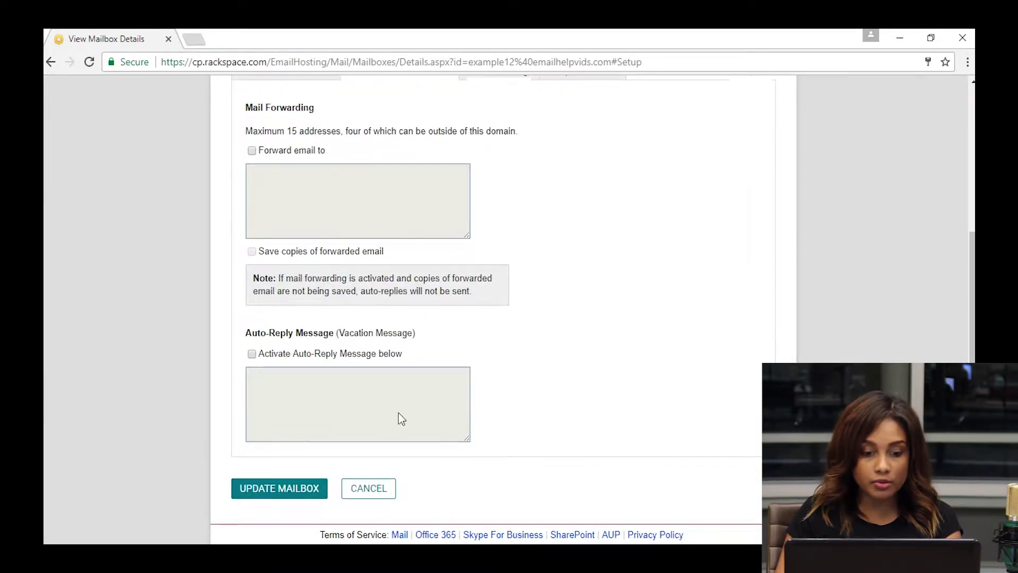
pyautogui.click(298, 486)
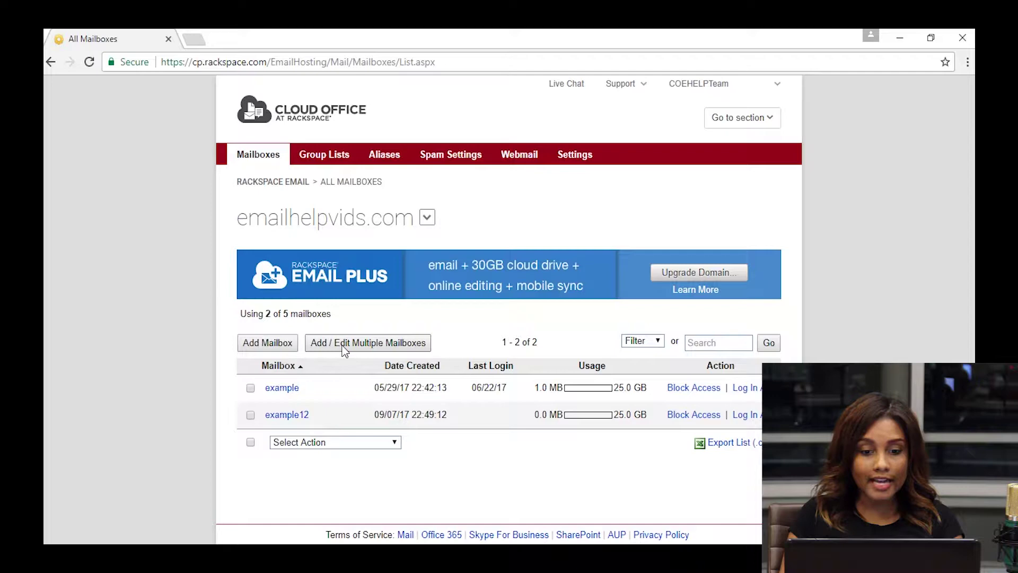
# - Open the Add / Edit Multiple Mailboxes import page and scroll through it
pyautogui.click(342, 349)
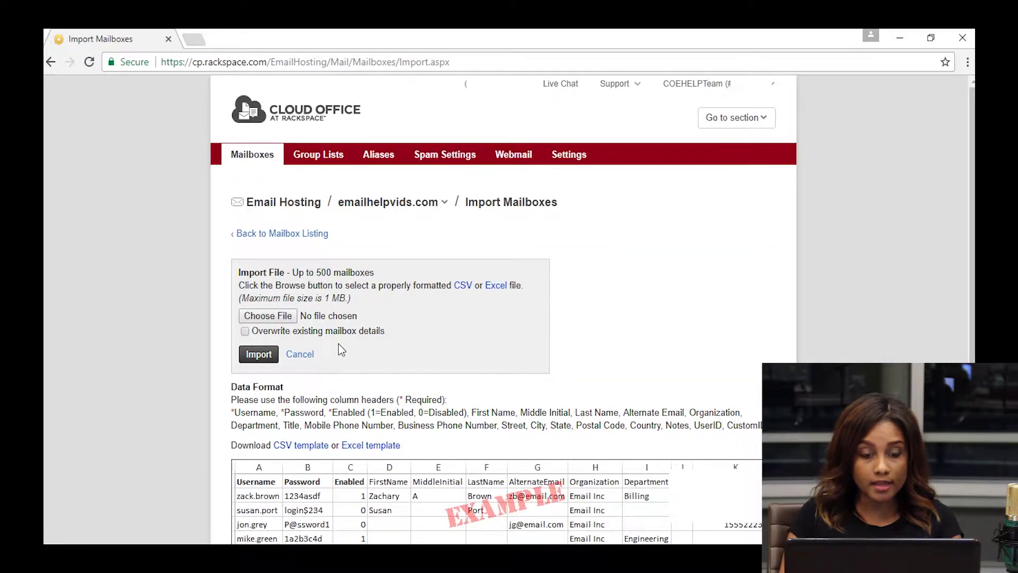
pyautogui.scroll(-2, 393, 278)
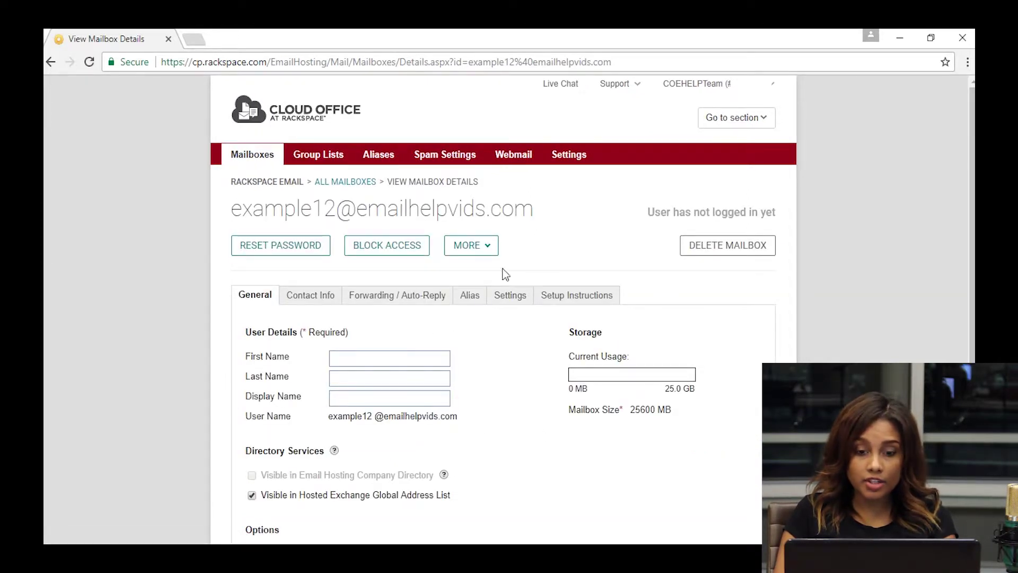
pyautogui.click(484, 246)
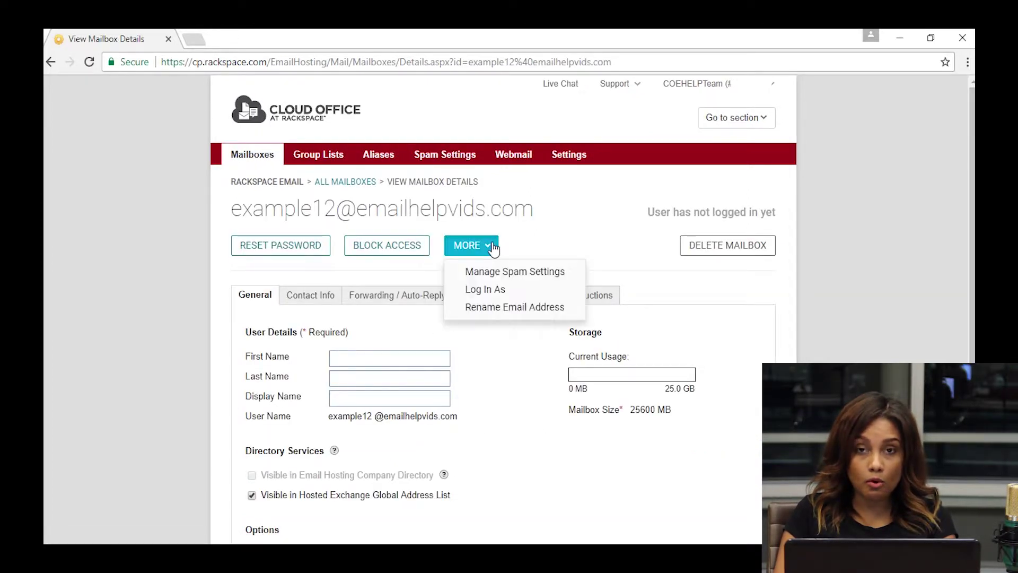
pyautogui.click(491, 313)
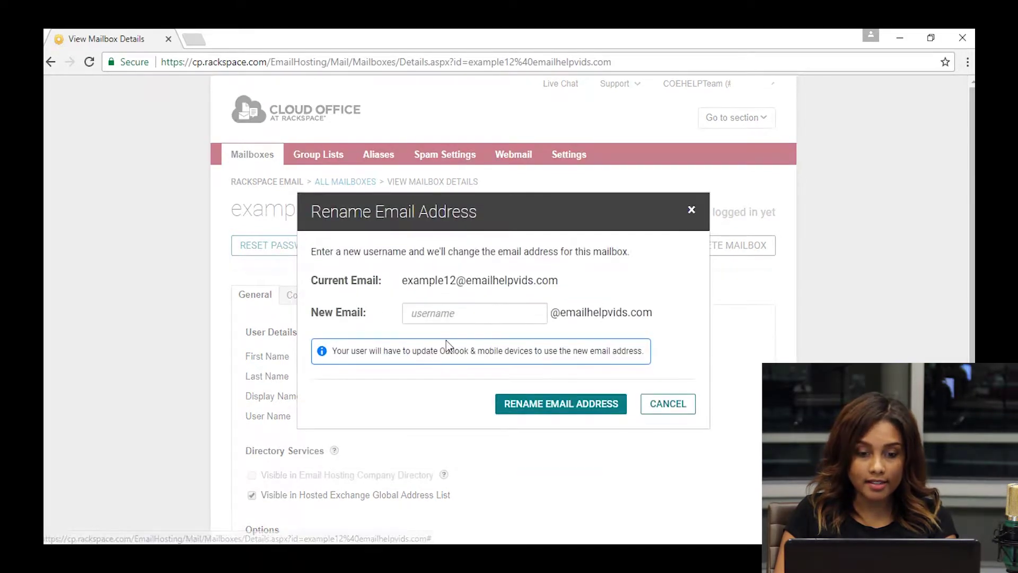
pyautogui.click(428, 322)
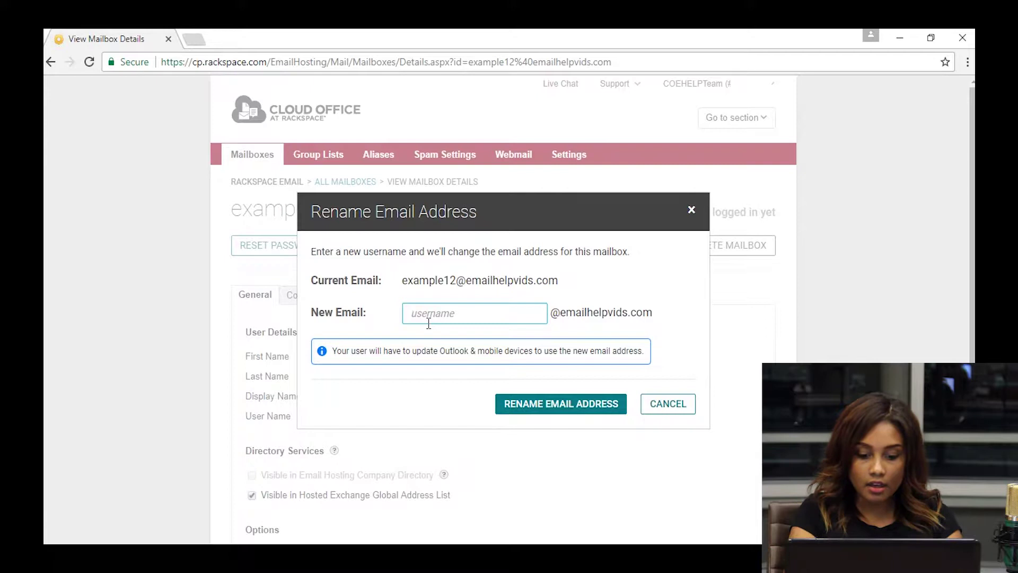
pyautogui.write('mrs.example12')
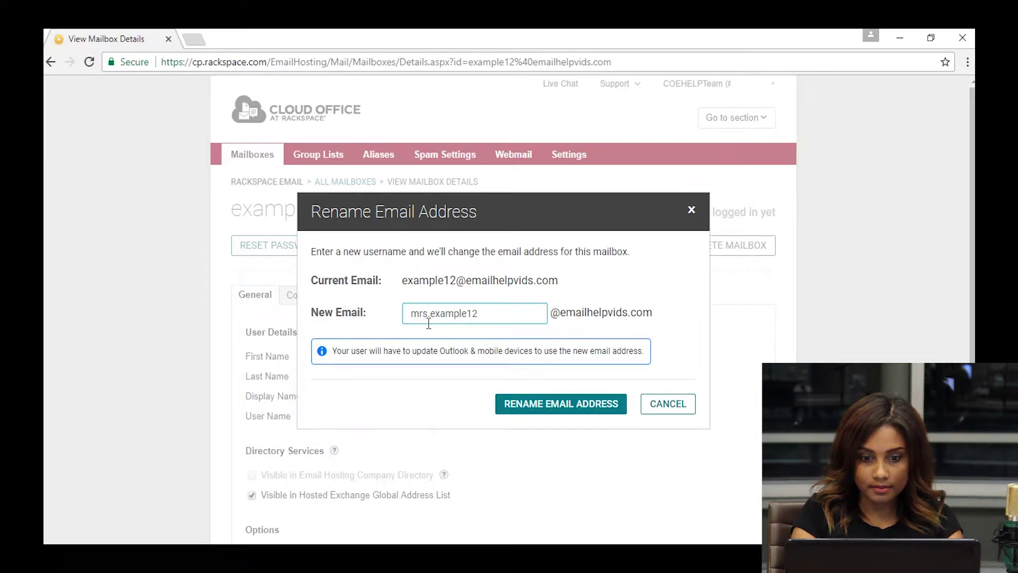
pyautogui.click(554, 403)
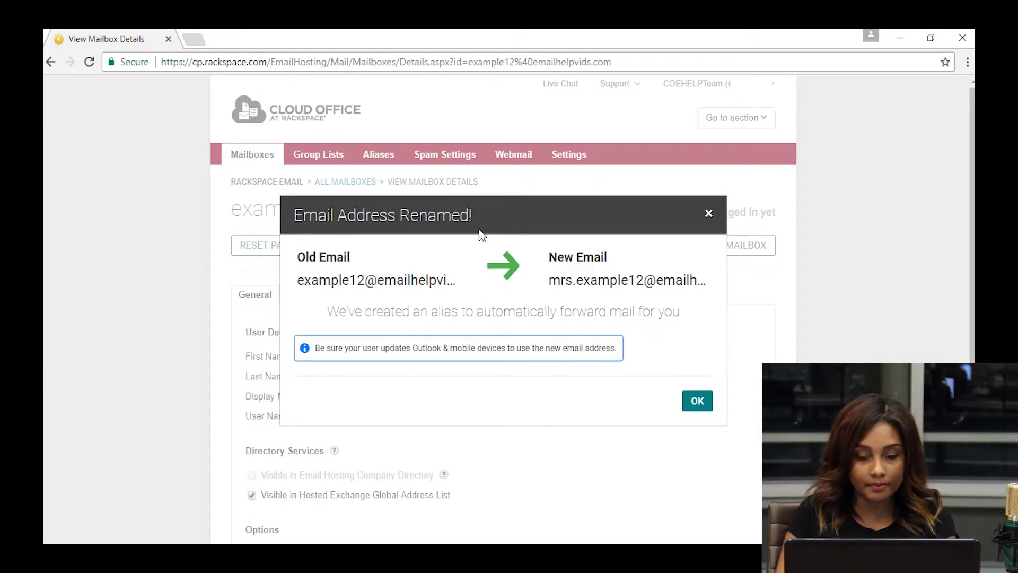
pyautogui.click(697, 403)
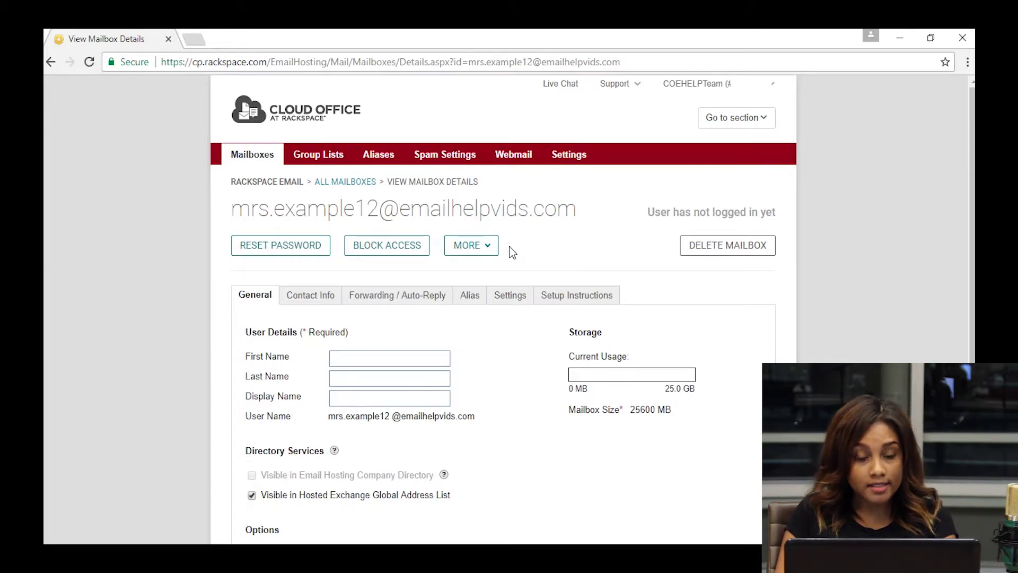
pyautogui.click(472, 295)
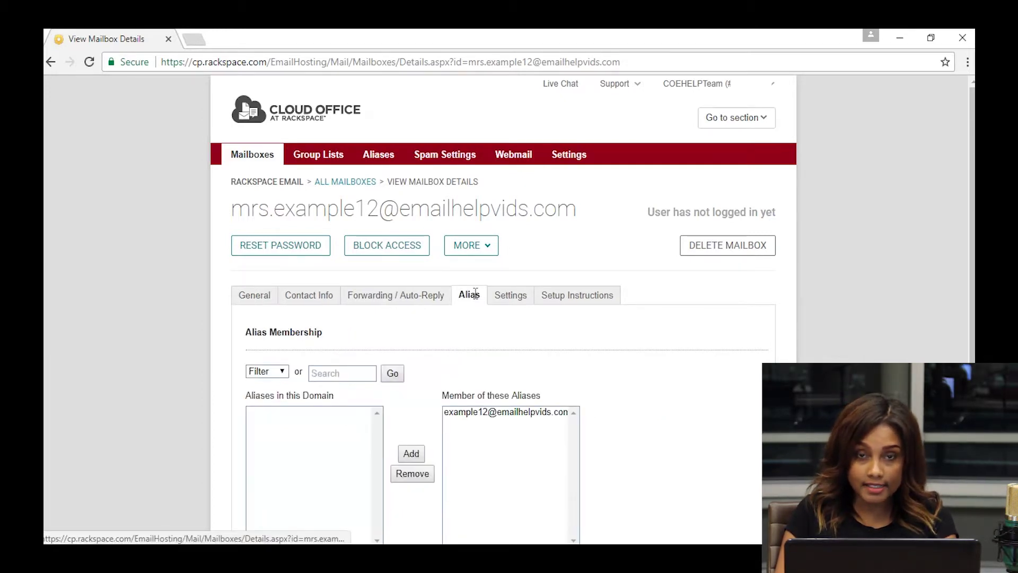
pyautogui.scroll(-3, 452, 319)
pyautogui.click(488, 297)
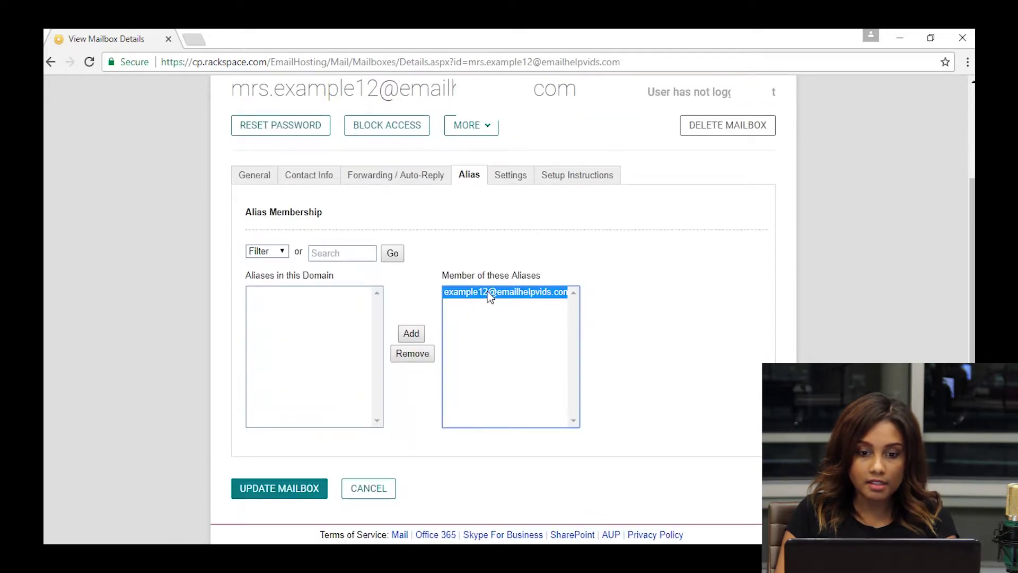
pyautogui.click(410, 357)
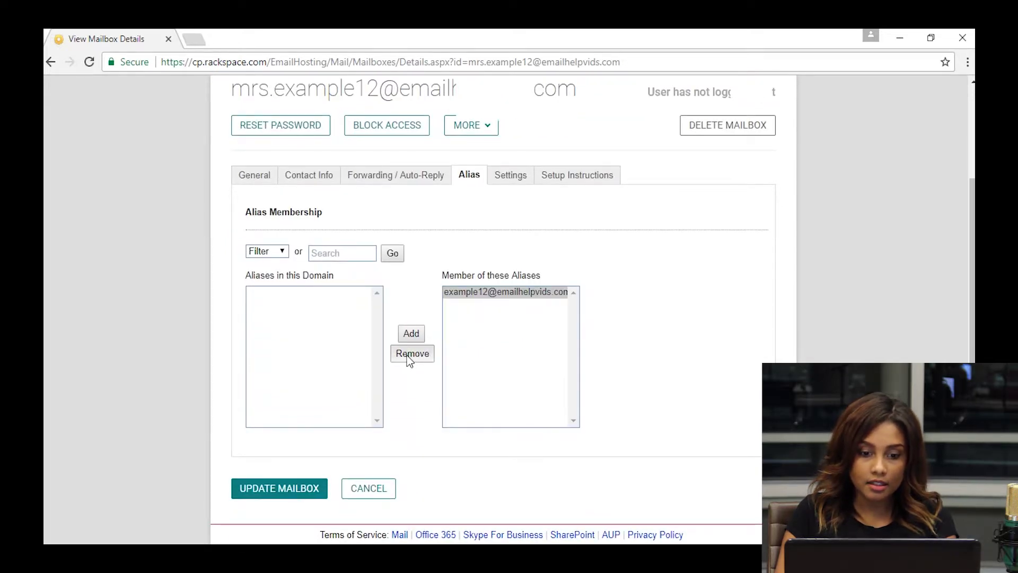
pyautogui.click(267, 491)
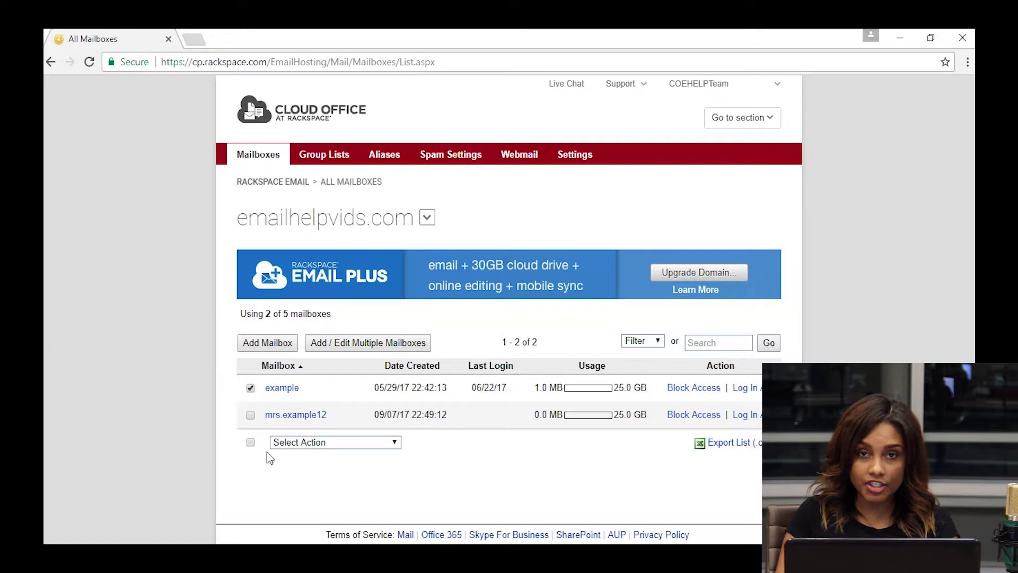
# - Delete the example mailbox via Select Action, then start a new Add Mailbox form
pyautogui.click(397, 443)
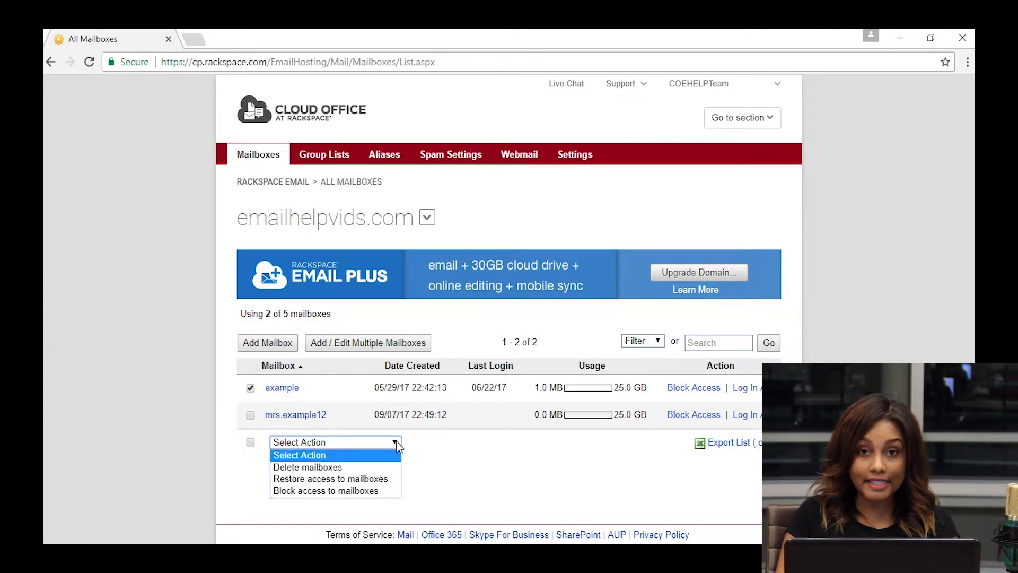
pyautogui.click(354, 469)
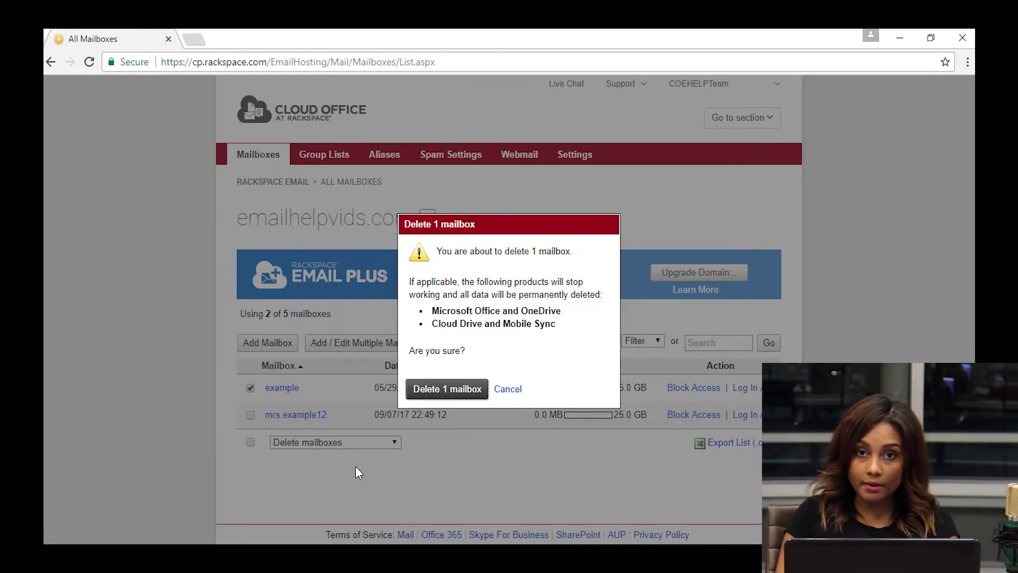
pyautogui.click(432, 392)
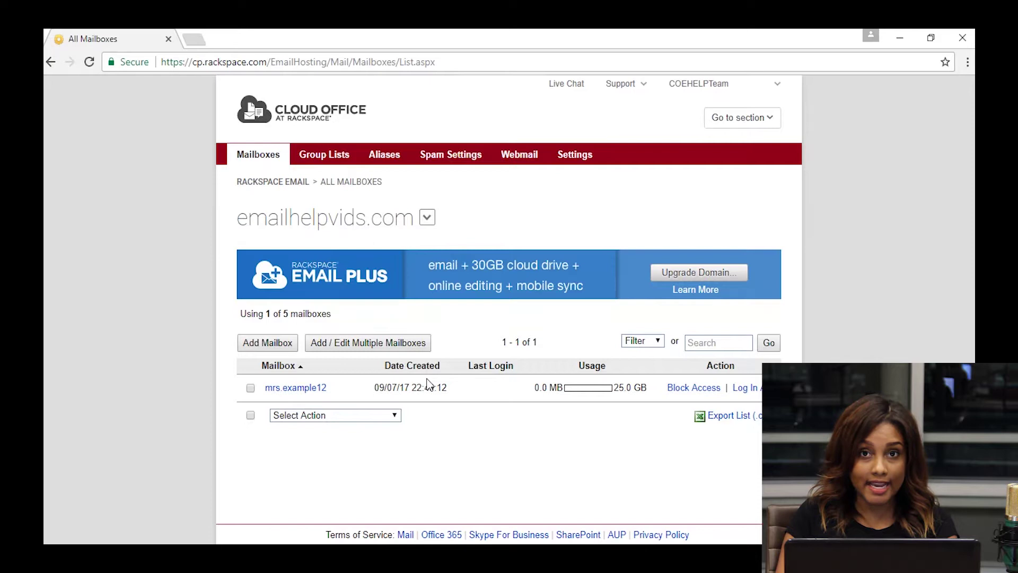
pyautogui.click(275, 346)
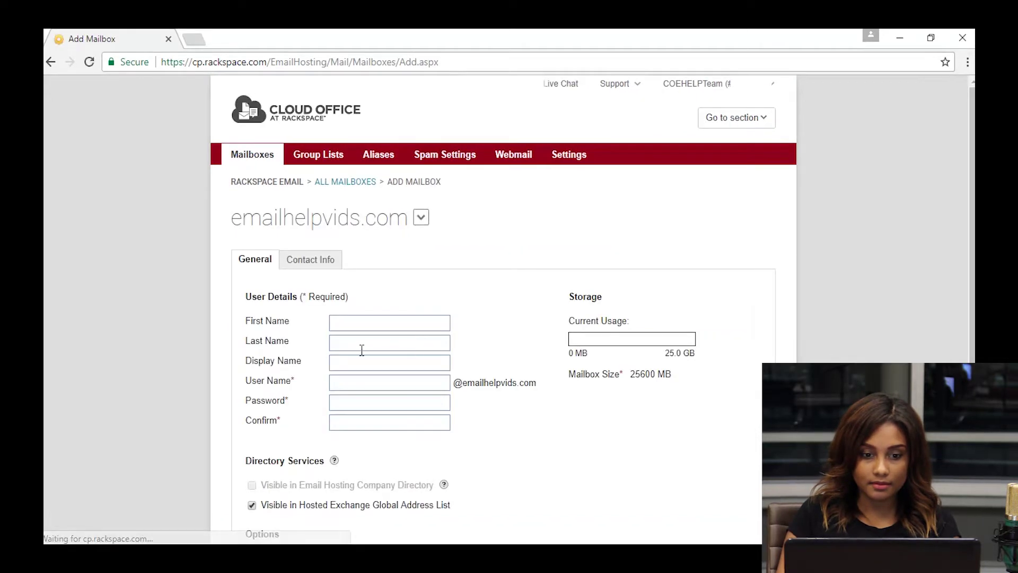
# - Enter user name example with a password and its confirmation, then submit the form
pyautogui.click(390, 382)
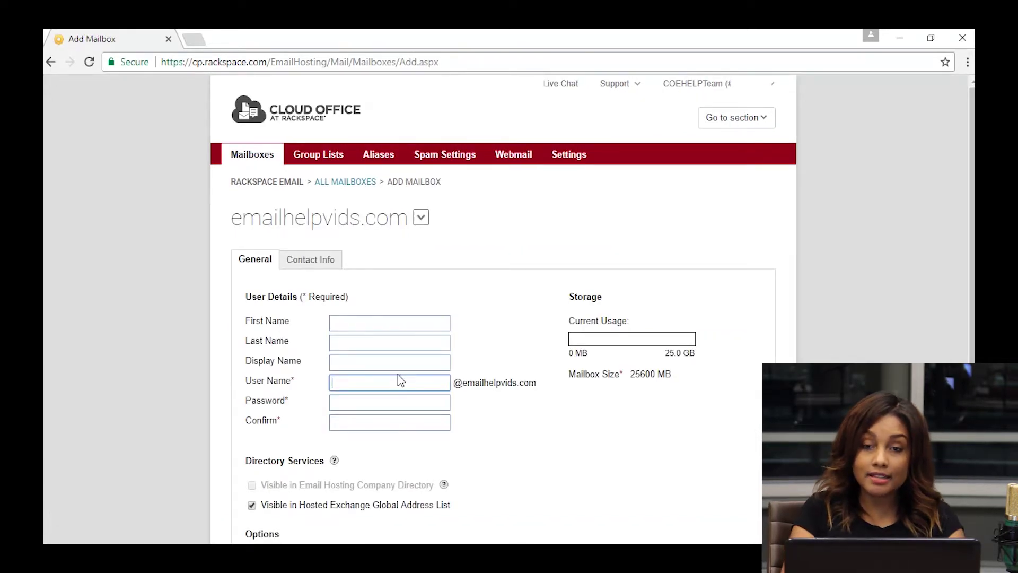
pyautogui.write('example')
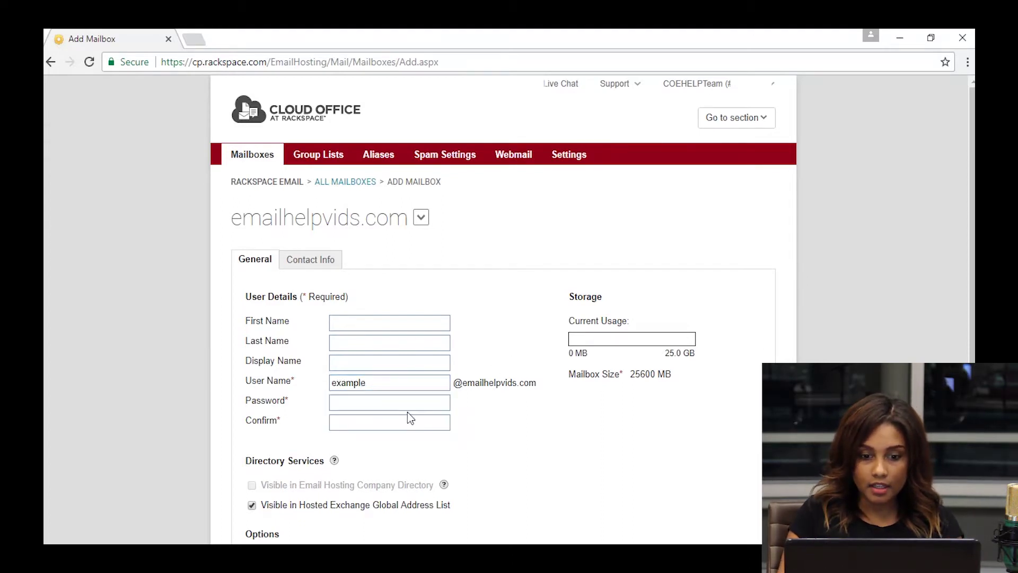
pyautogui.click(406, 404)
pyautogui.write('E')
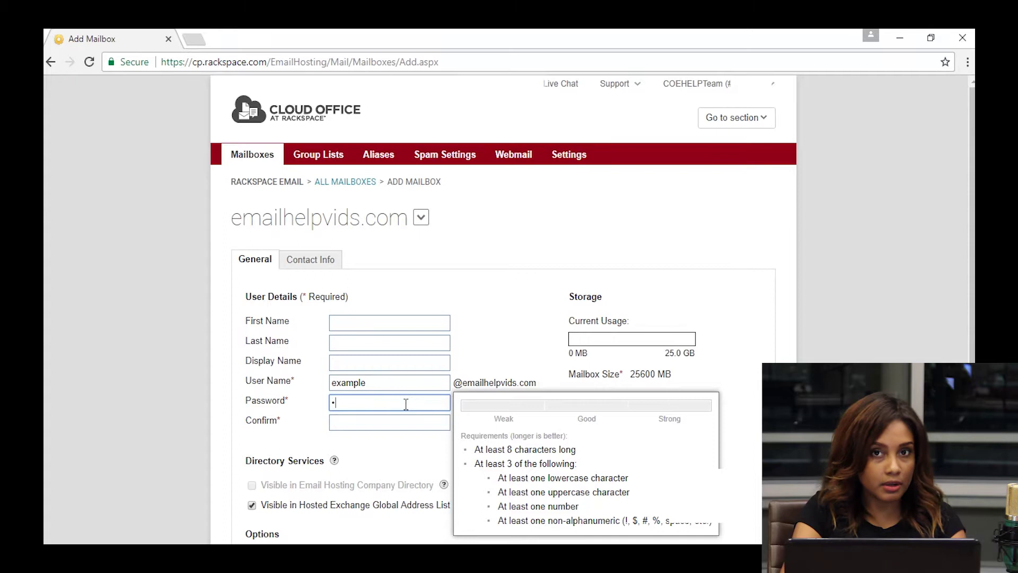
pyautogui.write('xmpl1!')
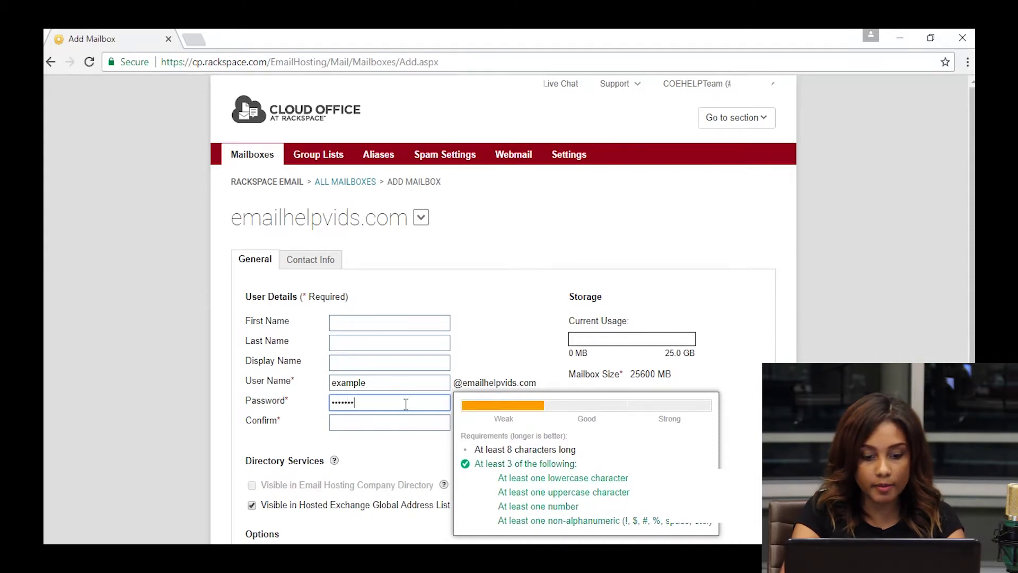
pyautogui.write('1')
pyautogui.press('Tab')
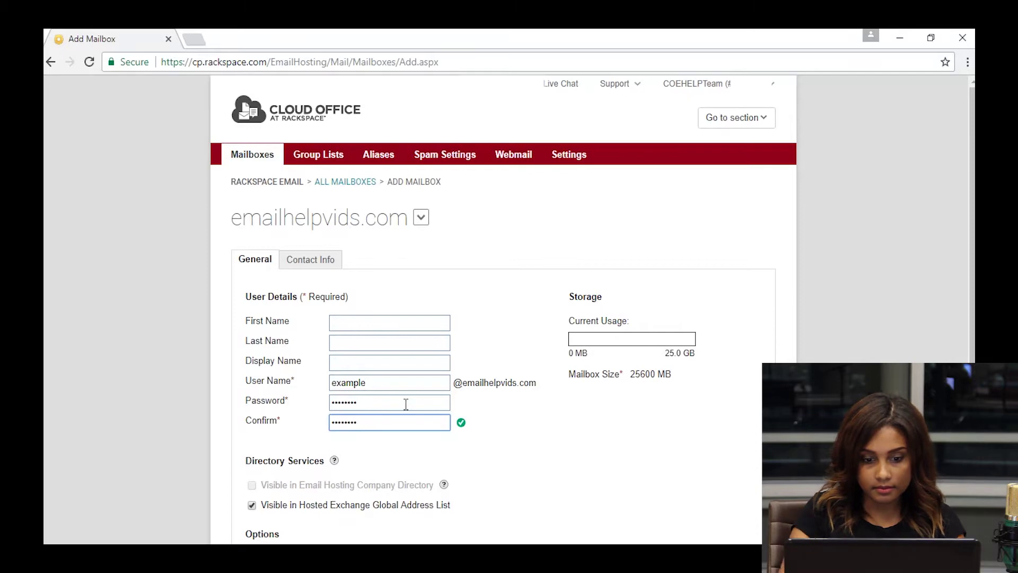
pyautogui.scroll(-3, 504, 425)
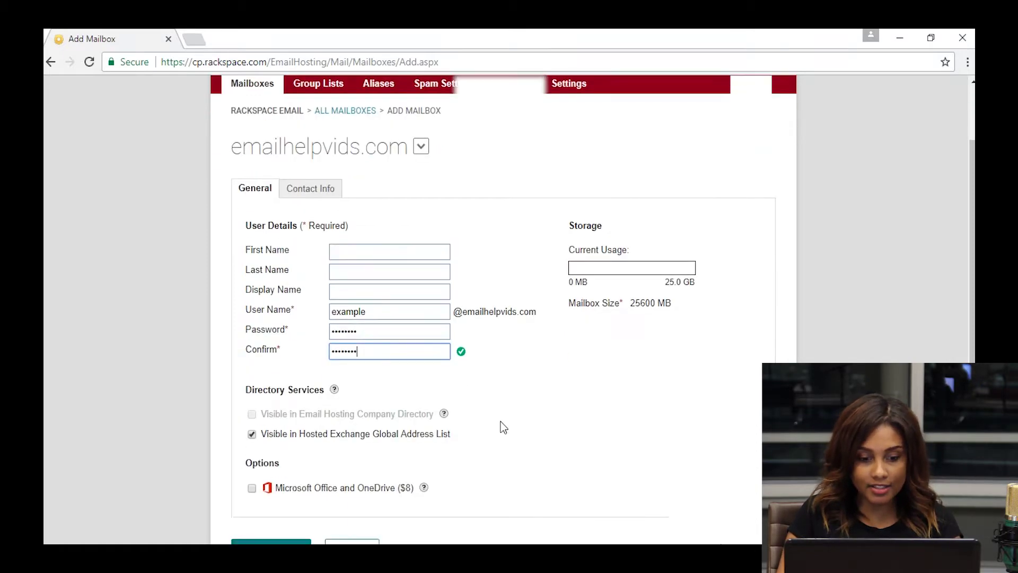
pyautogui.click(273, 492)
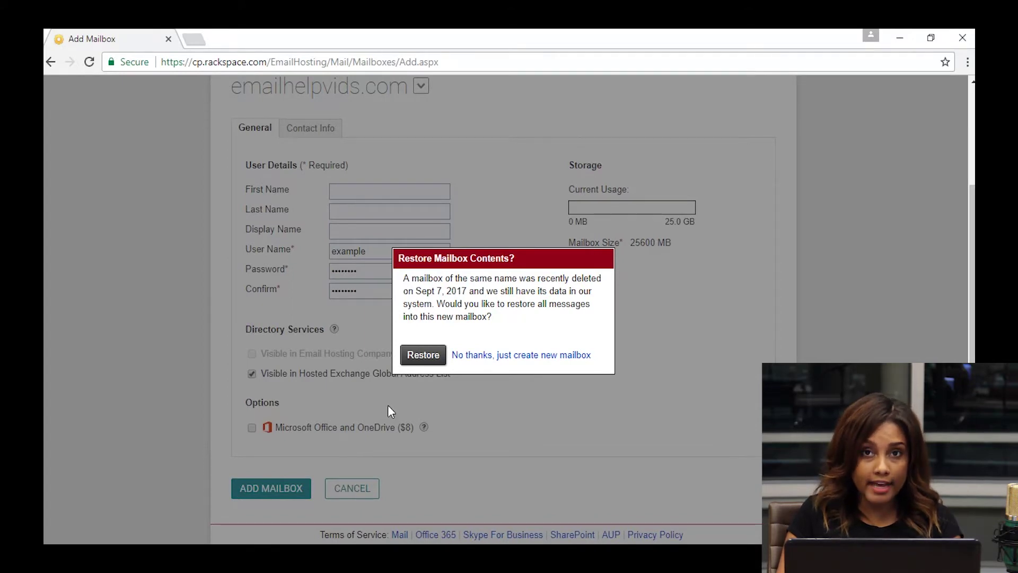
# - Choose Restore to bring the deleted example mailbox's old messages back
pyautogui.click(423, 356)
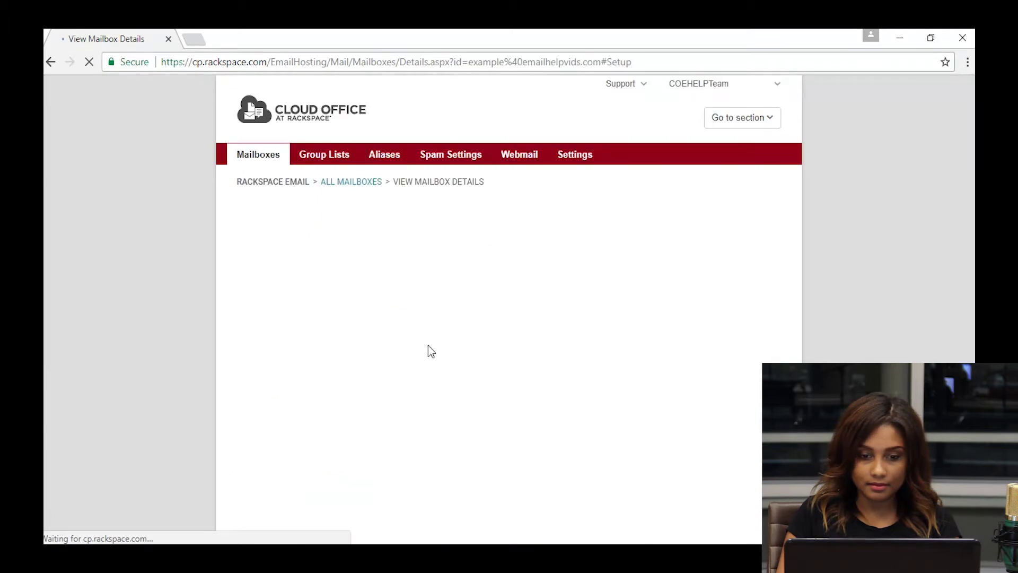